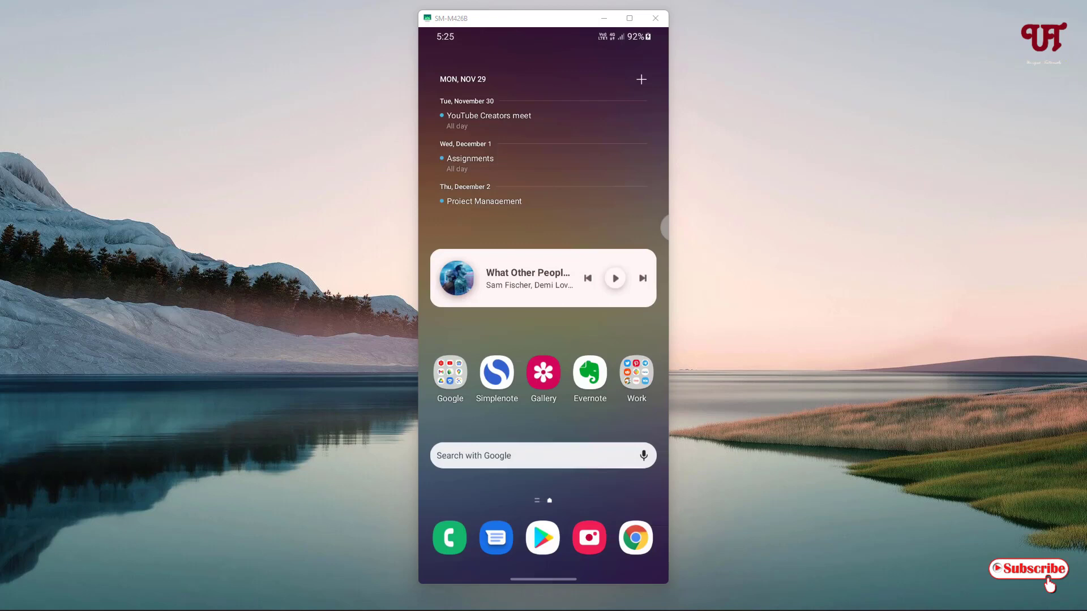
Step: Open the Play Store and search it for afreeBox using the recent search entry
click(565, 428)
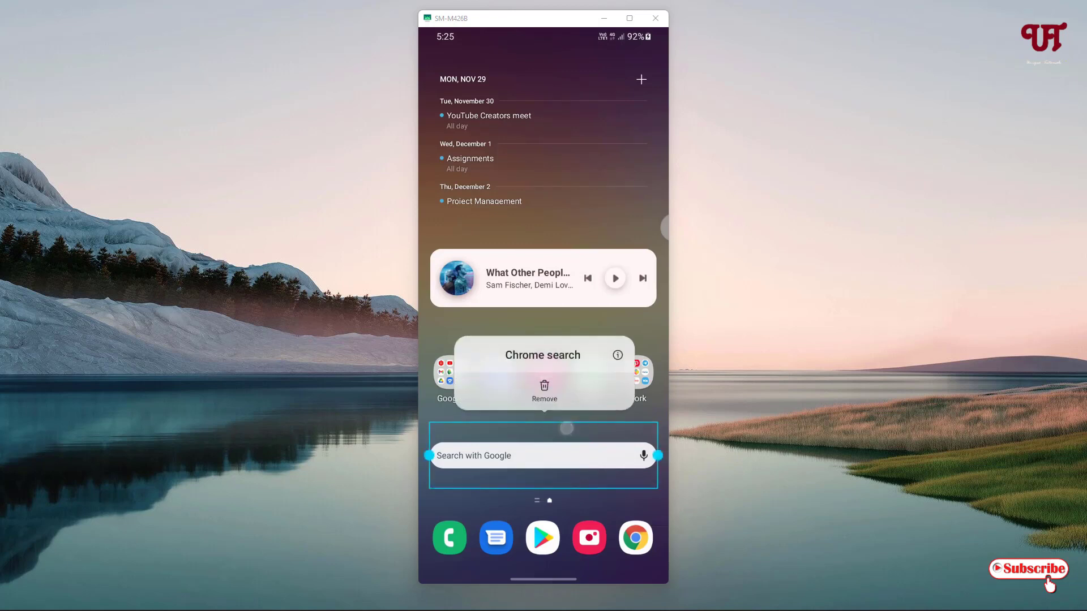
key(Escape)
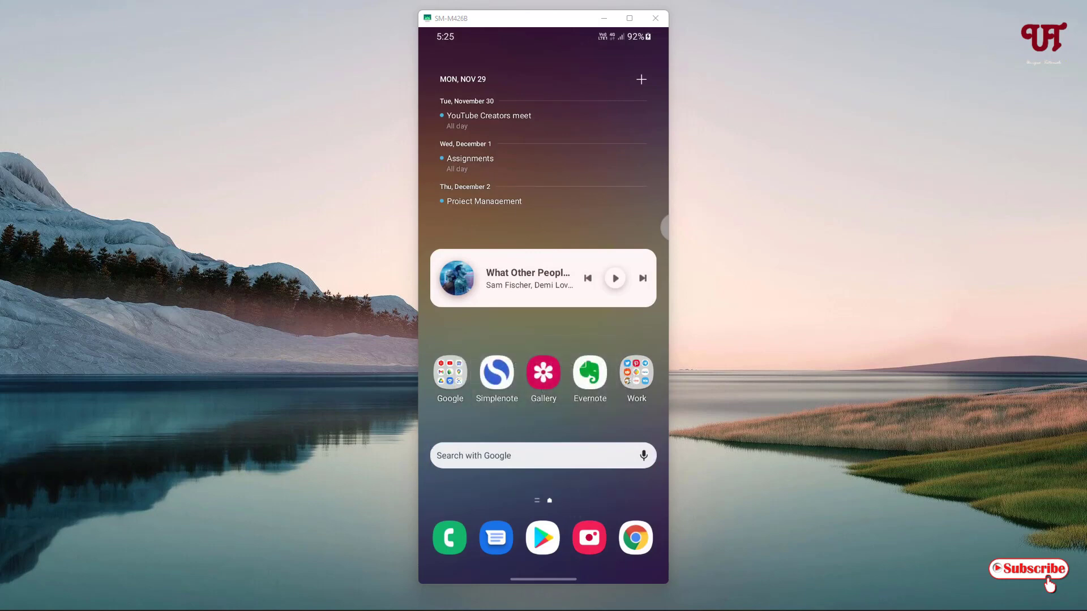
click(542, 537)
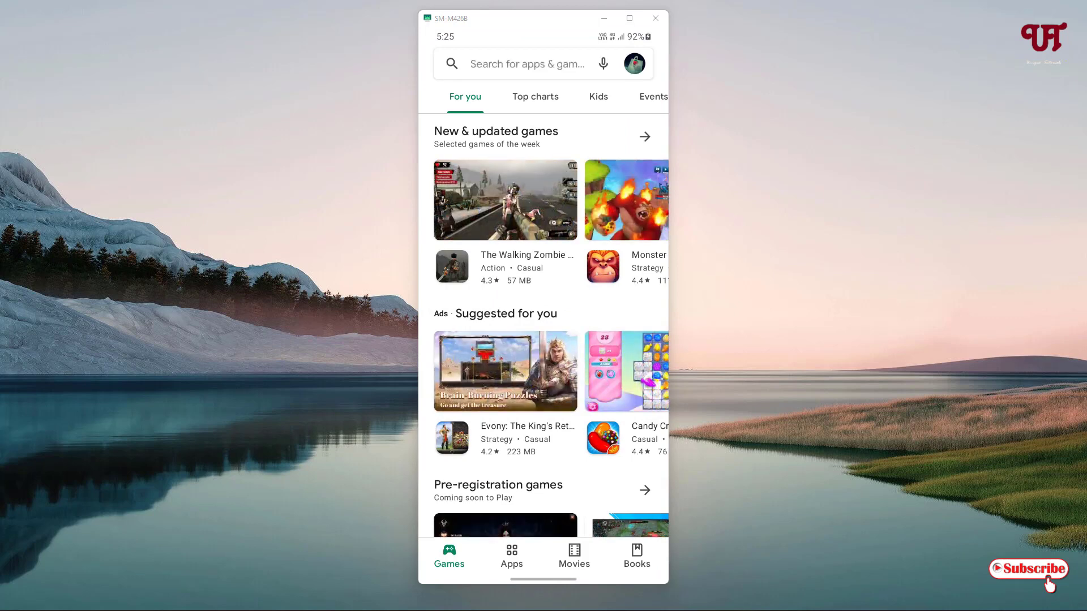
click(552, 59)
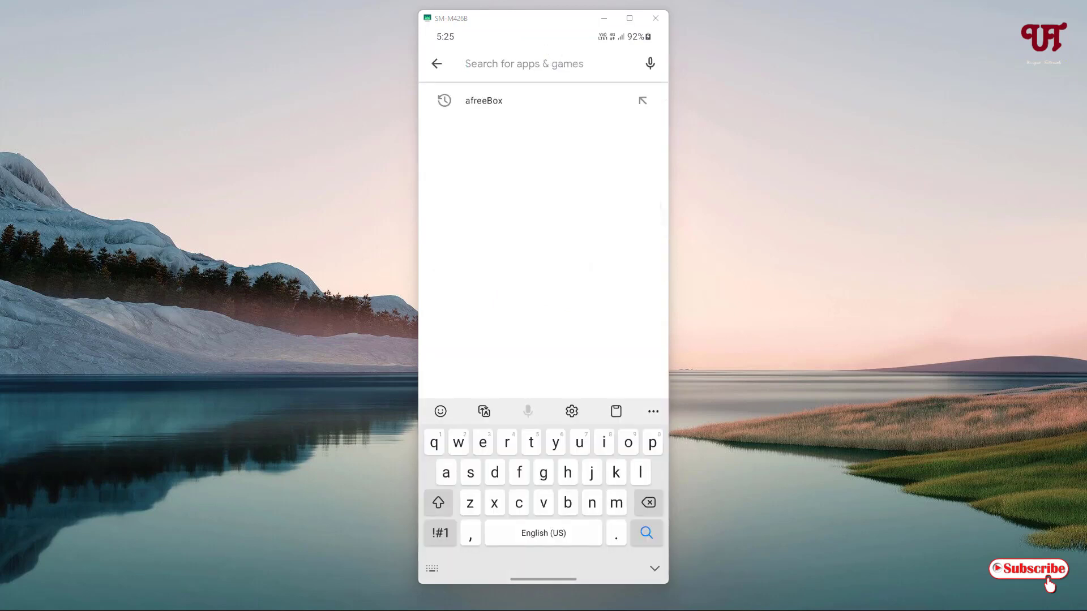
click(484, 100)
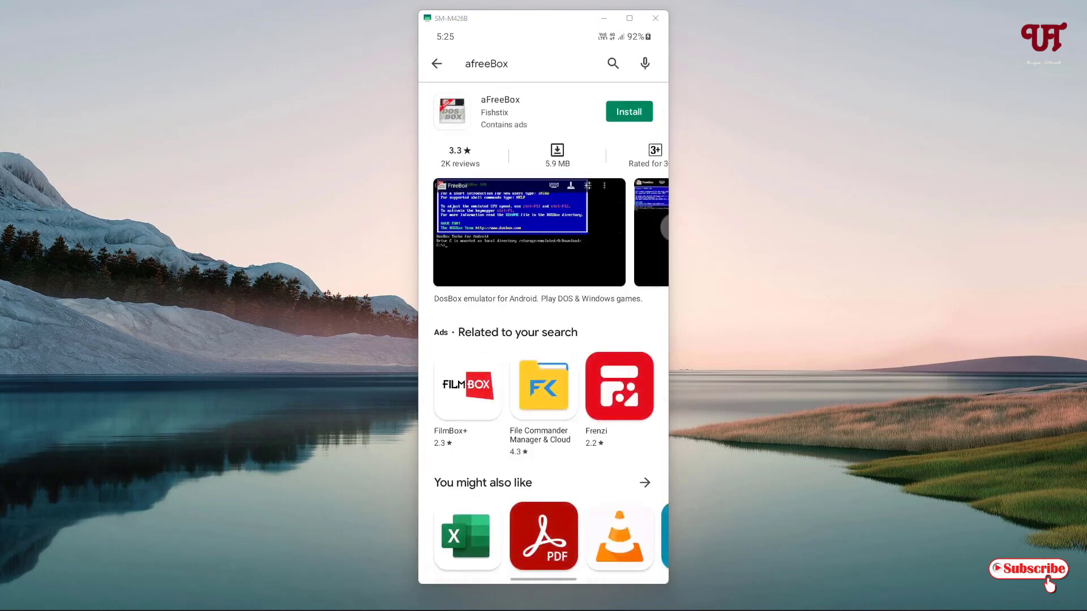
Step: Install the aFreeBox app from its store page and accept its access to Photos/Media/Files
click(519, 110)
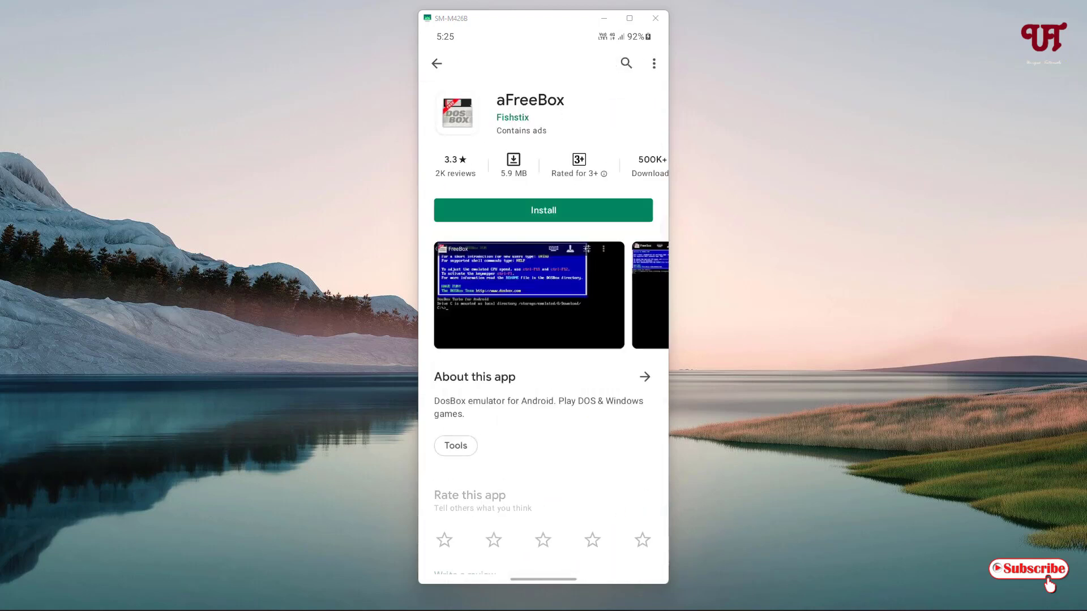
click(555, 210)
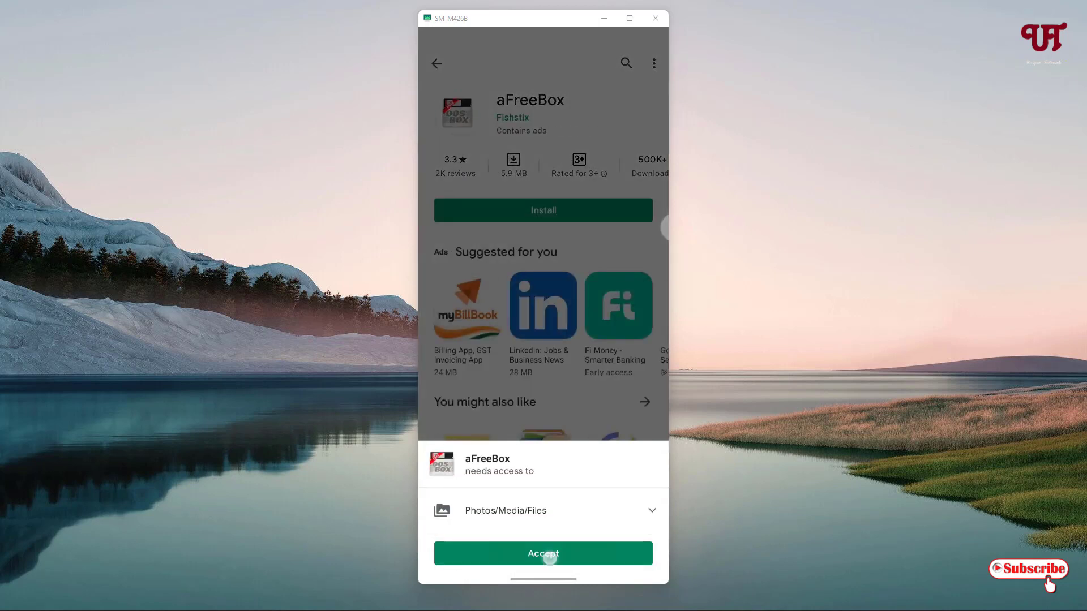
click(543, 553)
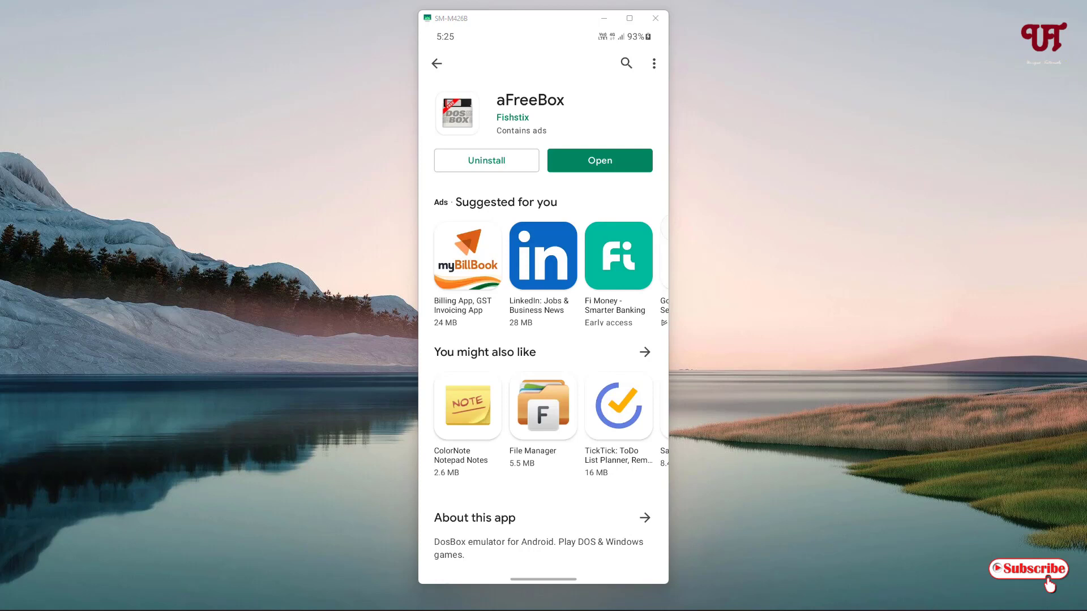
Step: Launch the installed FreeBox app, allow it Storage access and dismiss the older Android version notice
click(609, 162)
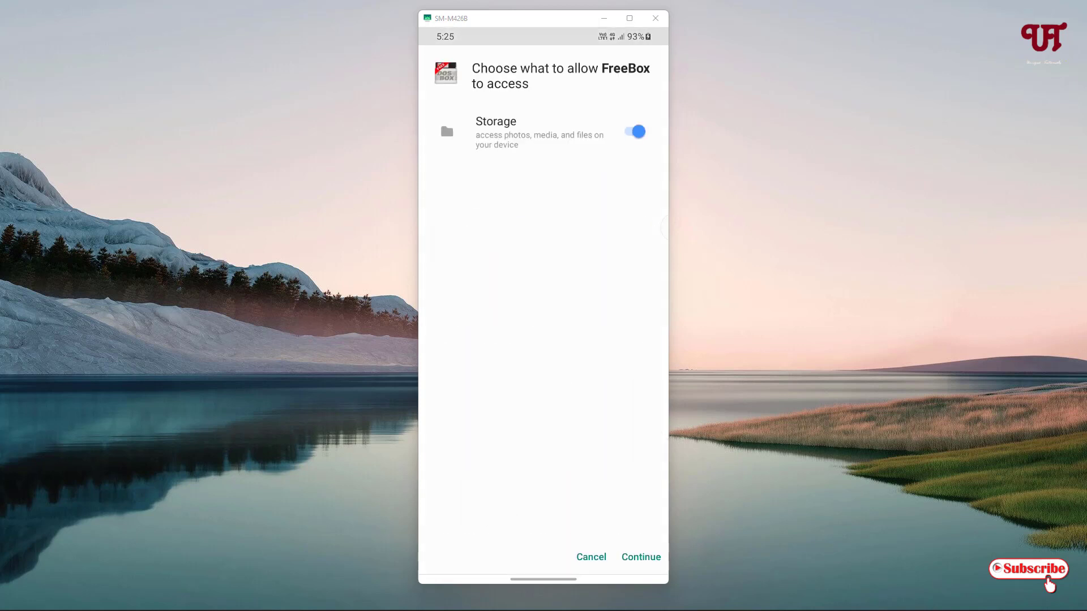
click(640, 557)
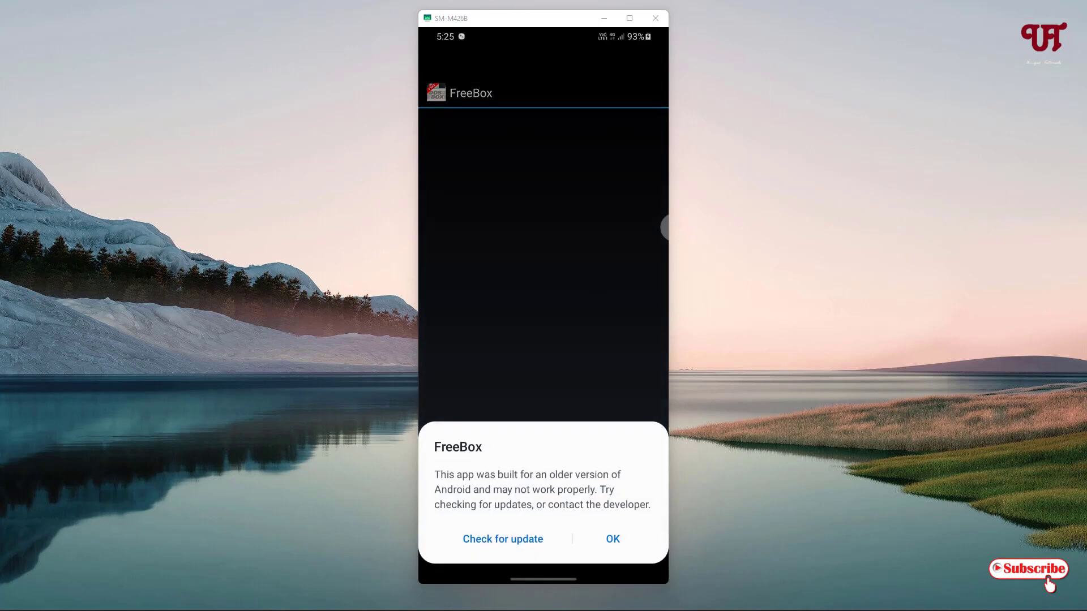
click(613, 538)
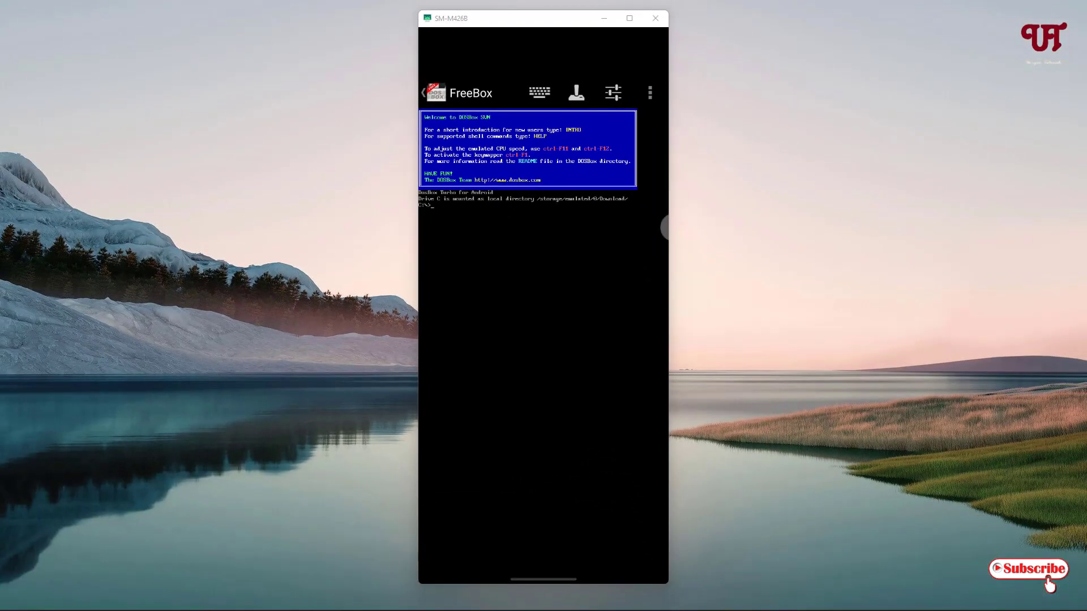
Step: List the contents of drive C in the DOS prompt with the dir command
click(539, 102)
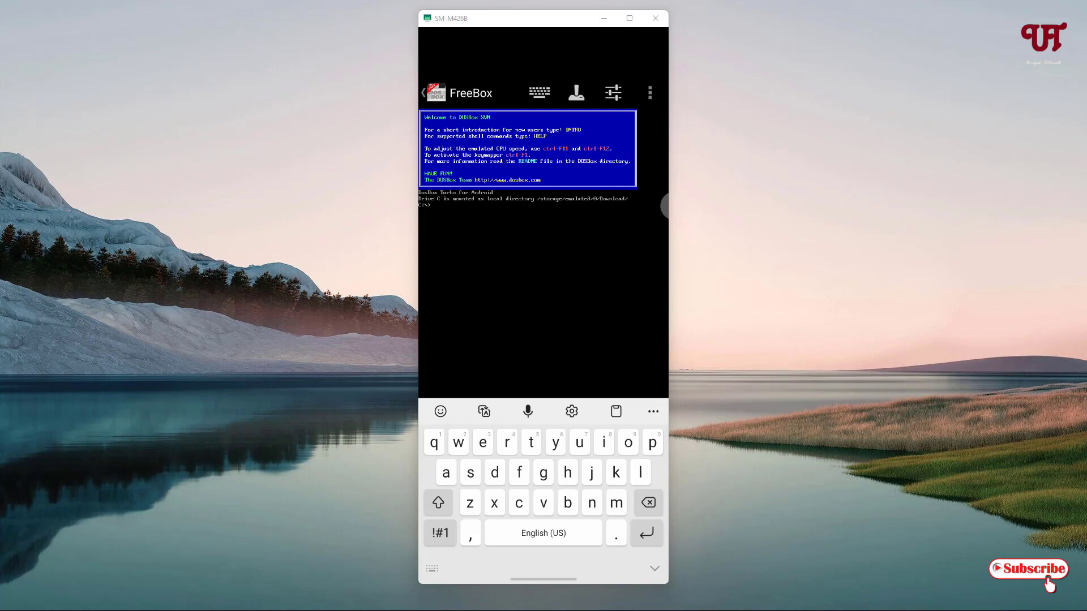
text(dir)
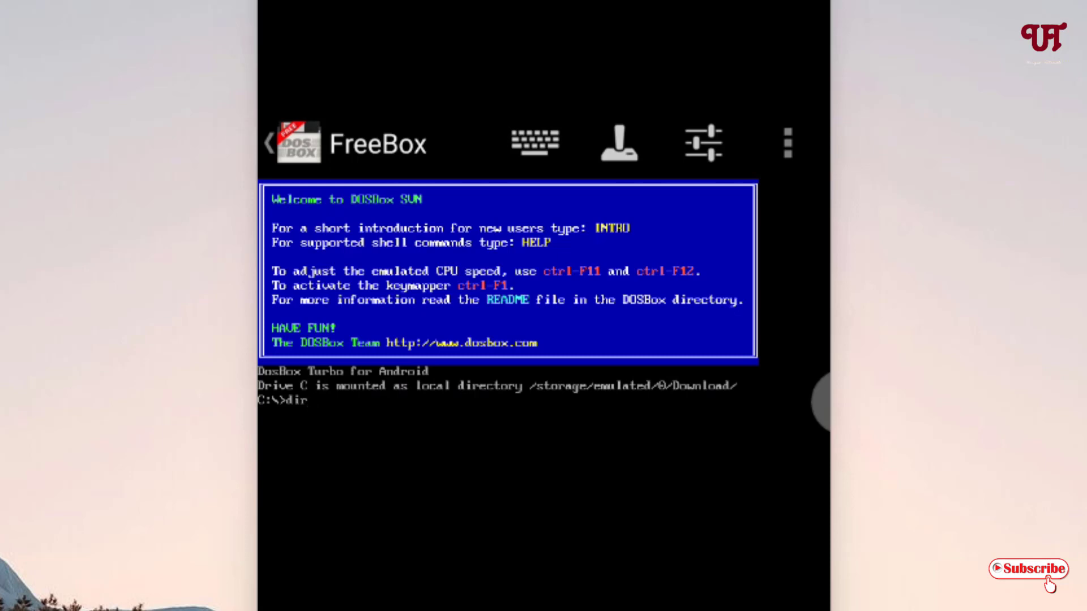
key(Return)
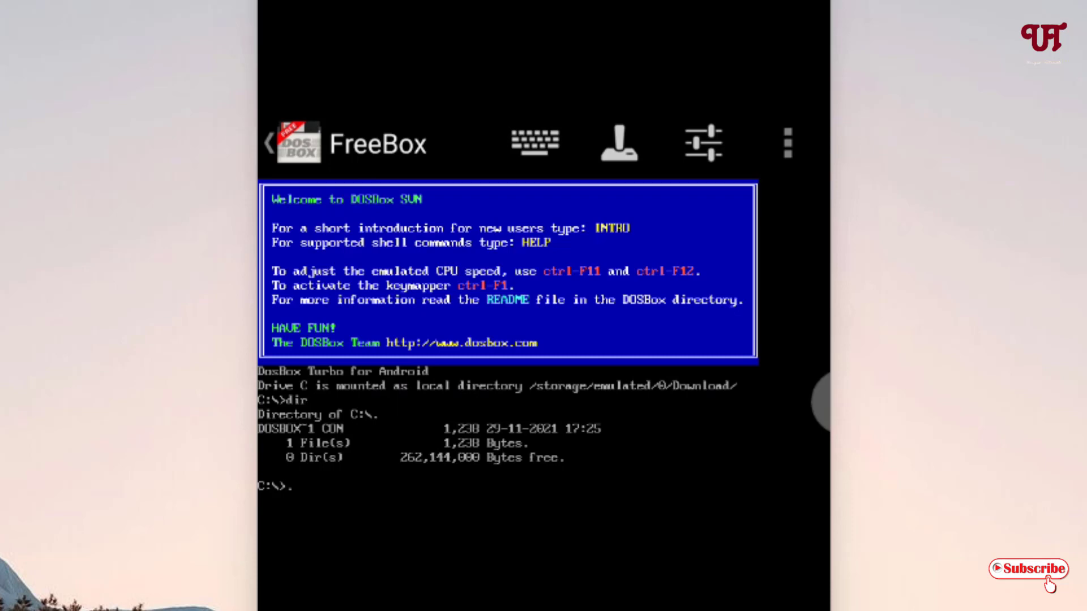
Step: Create a directory named test on drive C with the command md test
key(BackSpace)
text(md test)
key(Return)
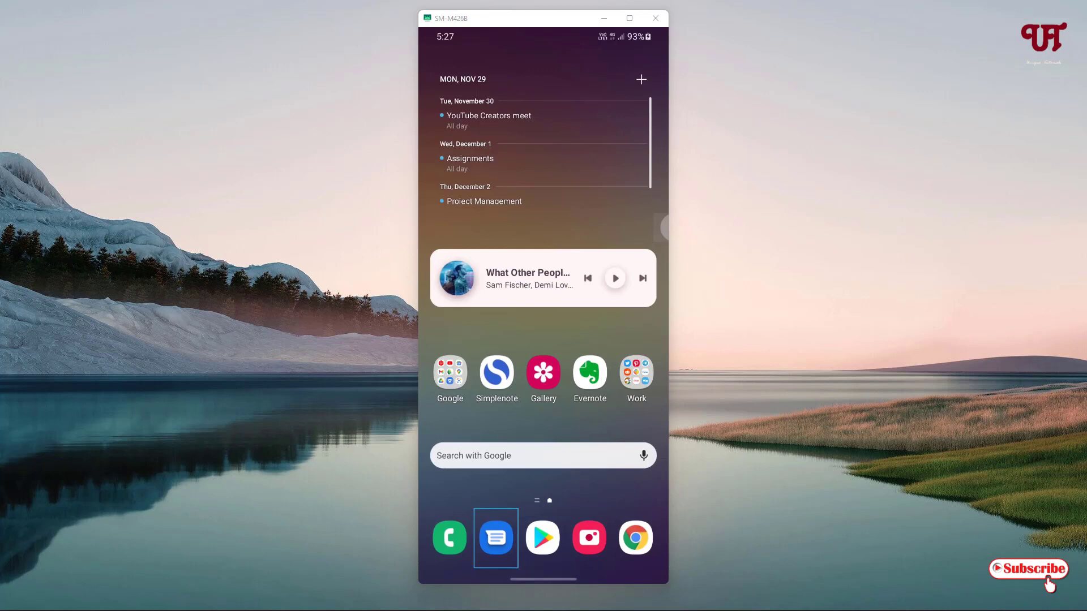
Step: Open My Files from the Samsung app folder and view the Download folder in Internal storage
drag(572, 492, 574, 399)
click(445, 117)
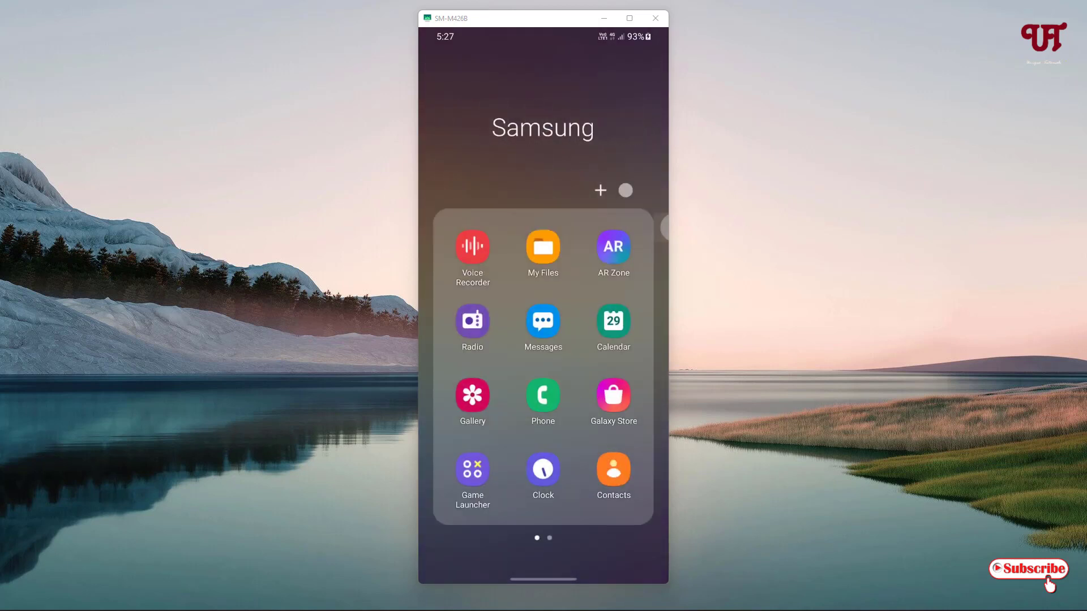
click(543, 246)
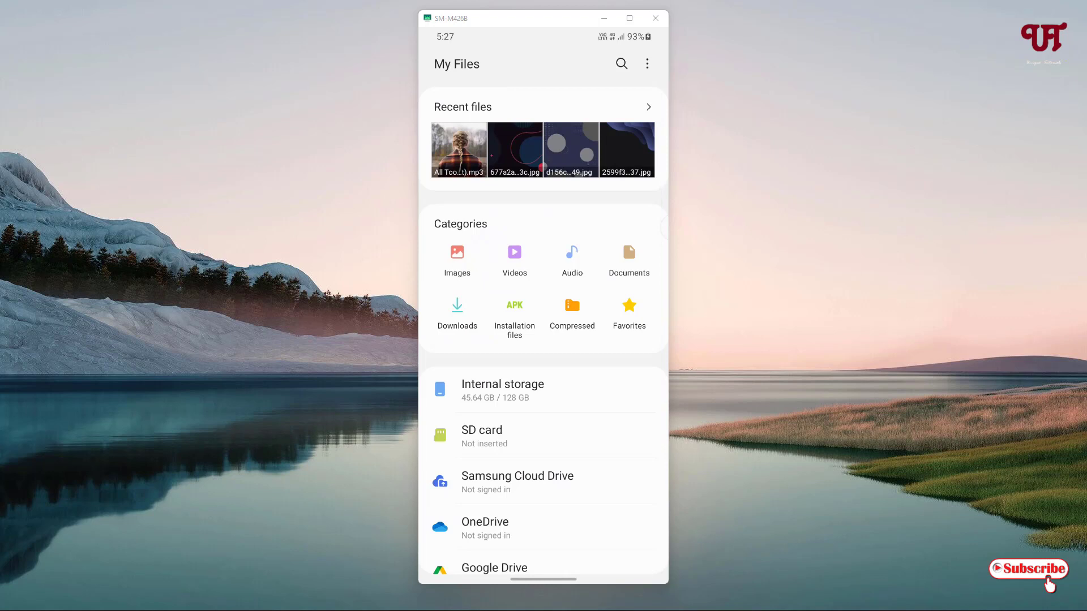
click(502, 389)
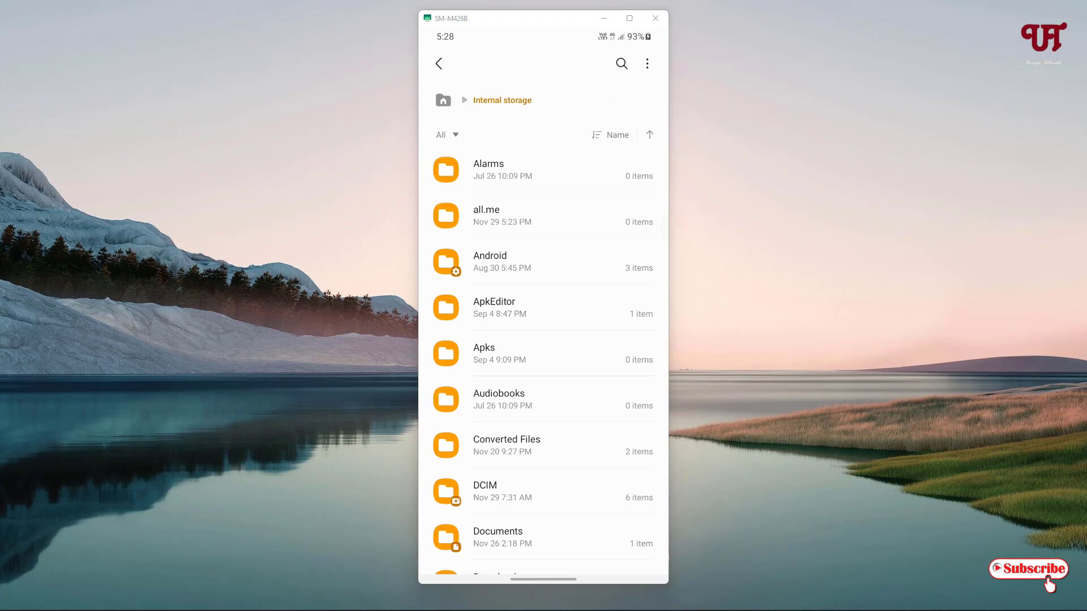
drag(577, 486, 569, 393)
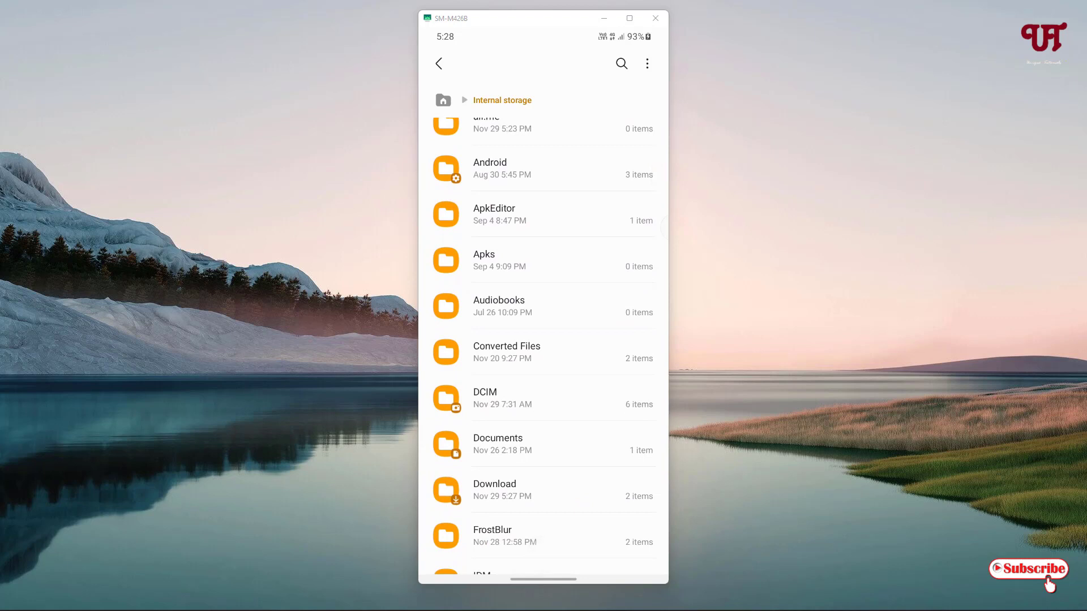
click(534, 491)
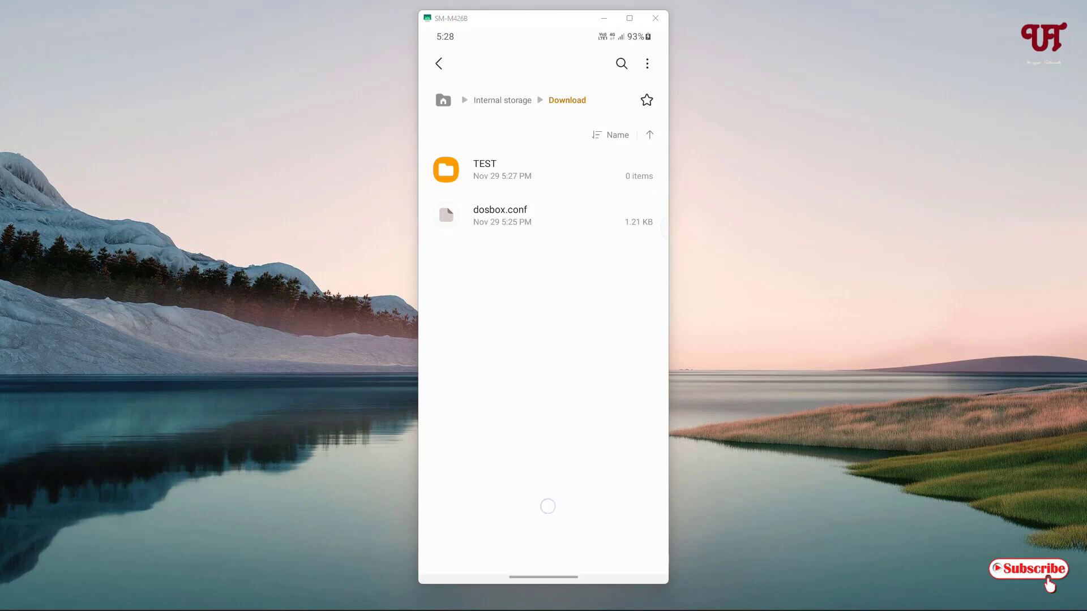
Step: Leave My Files and switch back to the running FreeBox app
key(alt+h)
key(alt+s)
click(437, 371)
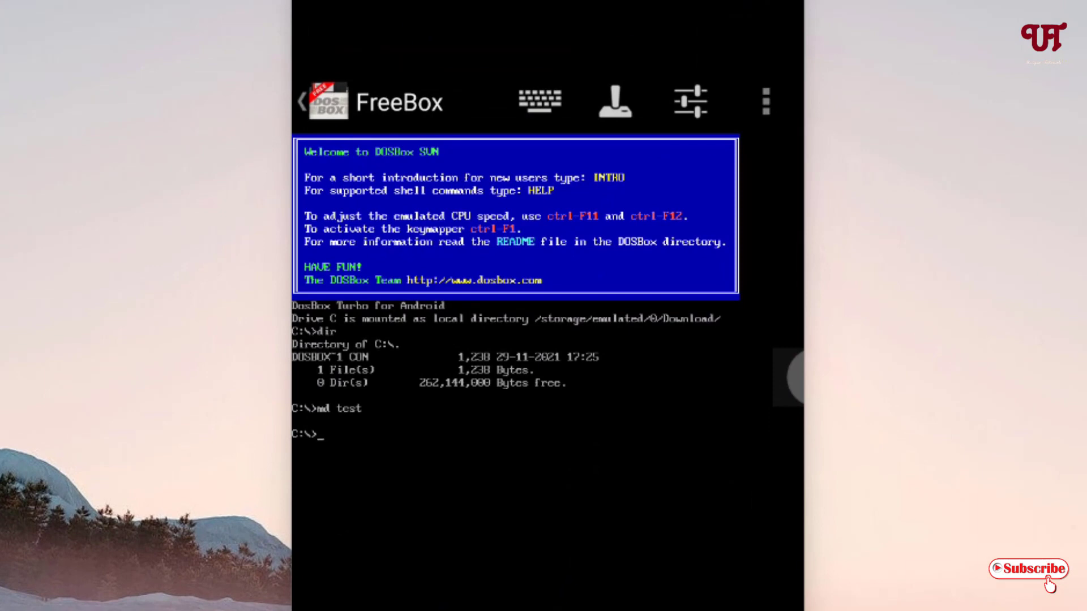
Step: Clear the DOS screen with the cls command and return to the phone's home screen
click(448, 459)
click(469, 460)
click(540, 102)
text(cls)
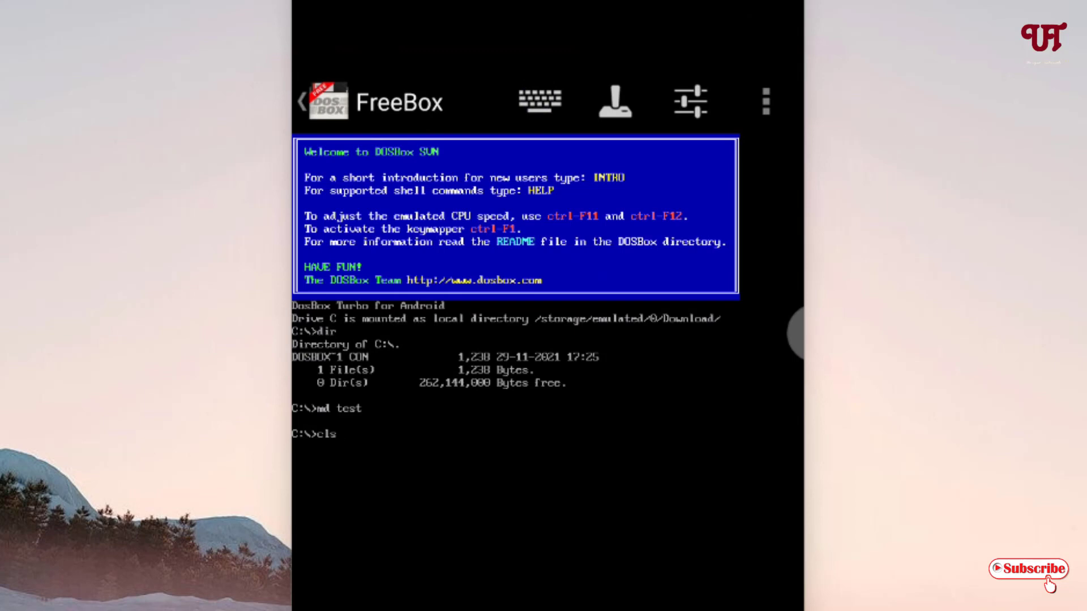
key(Return)
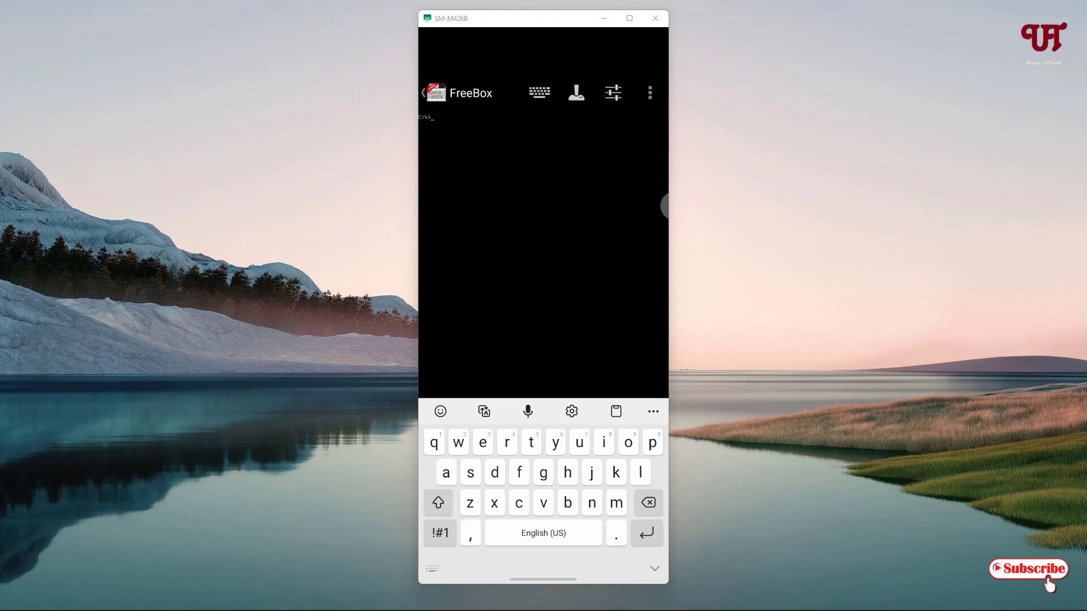
key(alt+h)
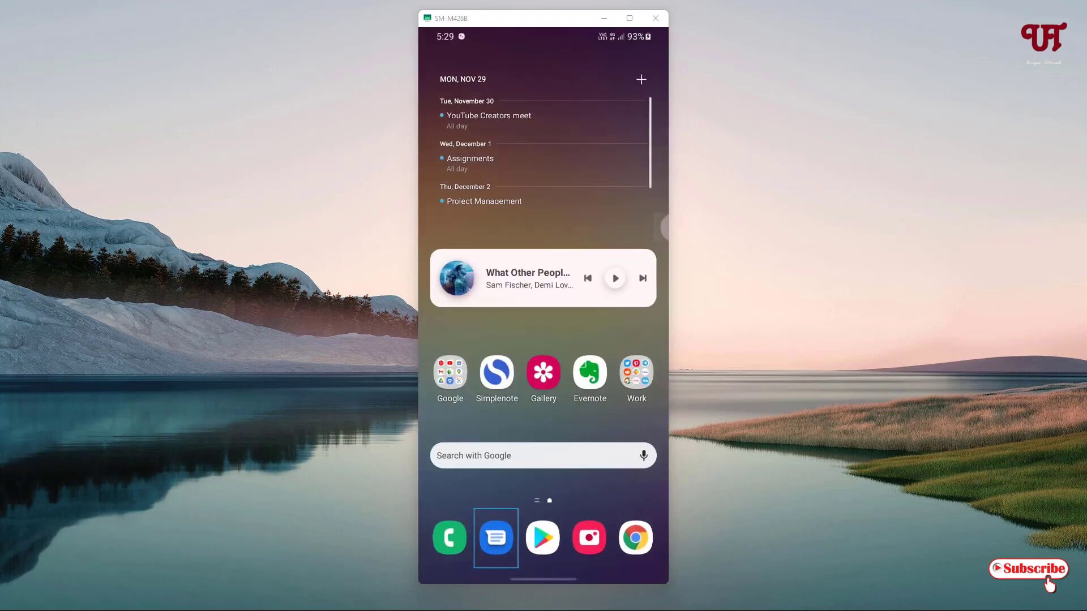